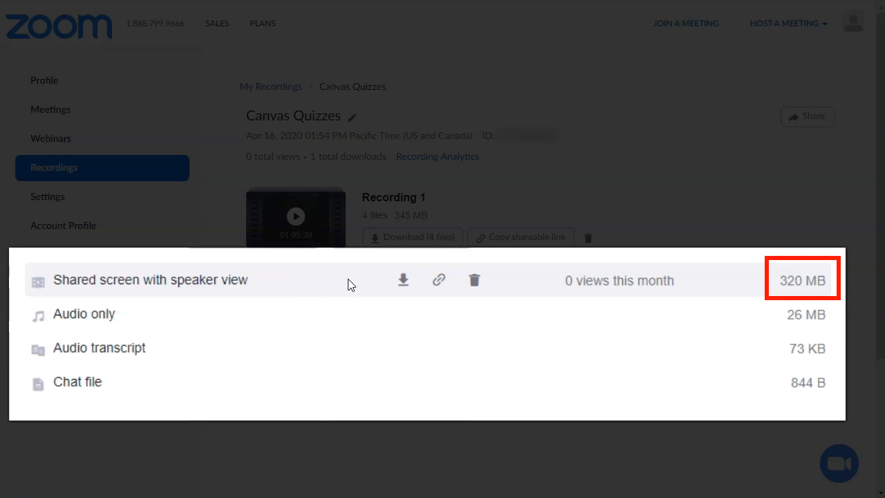
Download the Canvas Quizzes recording's "Shared screen with speaker view" file and select the MP4 in the Downloads folder
click(404, 284)
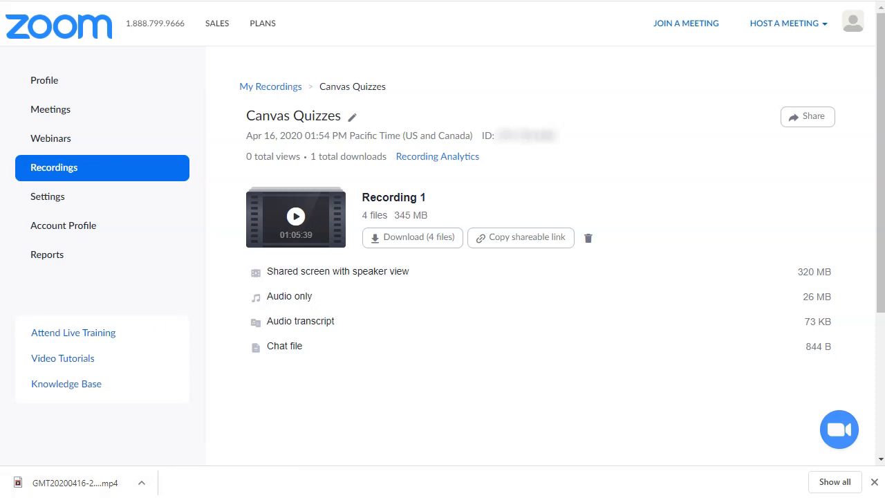
key(alt+Tab)
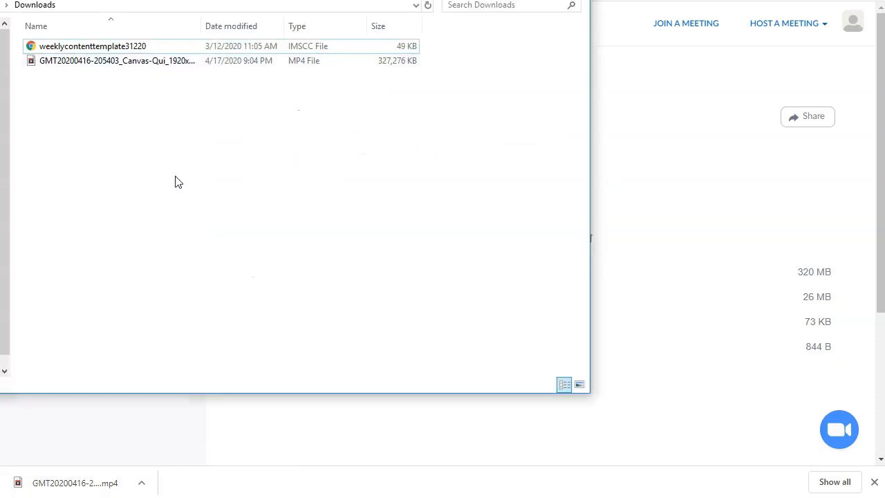
click(149, 67)
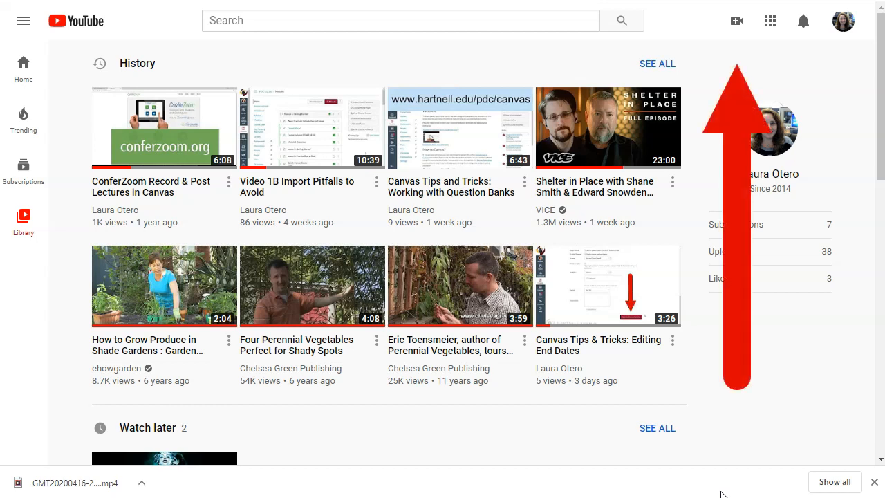
Upload the downloaded Canvas Quizzes MP4 recording to YouTube as a new video
click(735, 29)
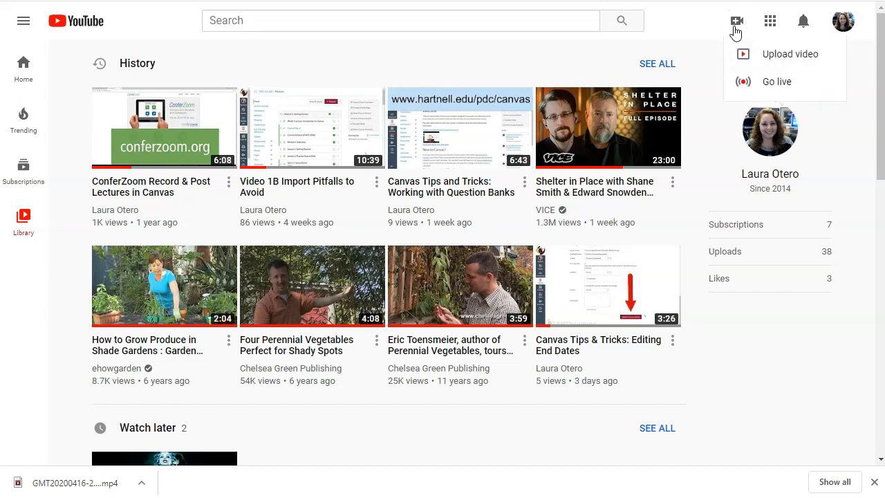
click(772, 56)
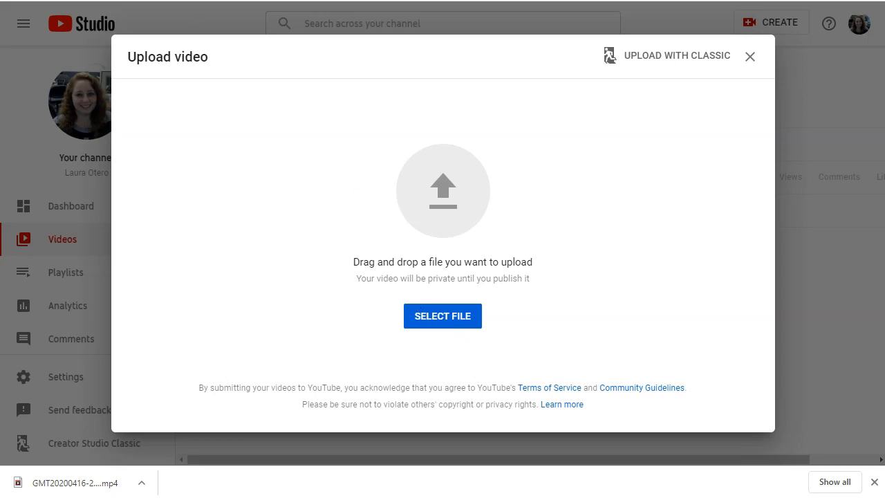
key(alt+Tab)
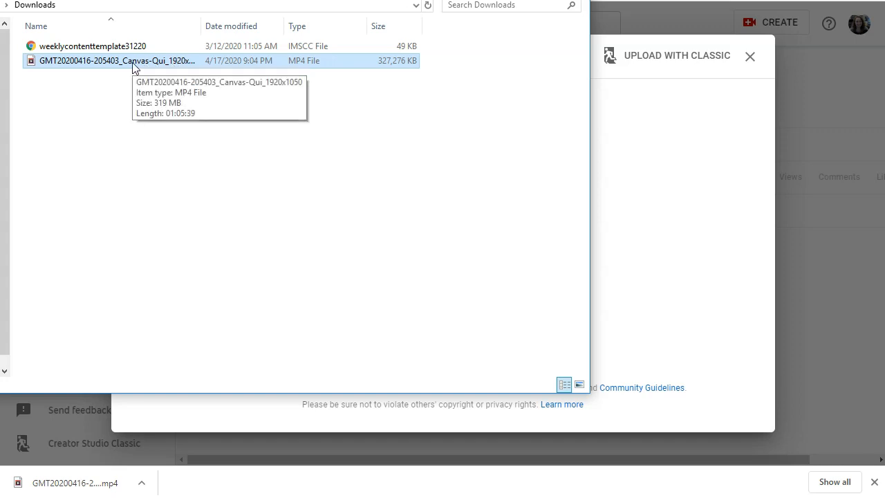
drag(132, 62, 638, 180)
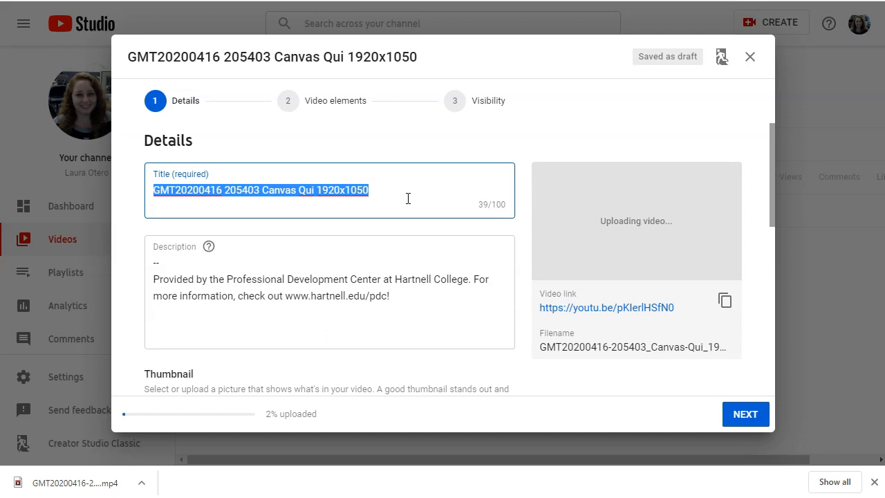
Title the uploaded video "Canvas Quizzes PDC Training Workshop"
text(Canvas Qu)
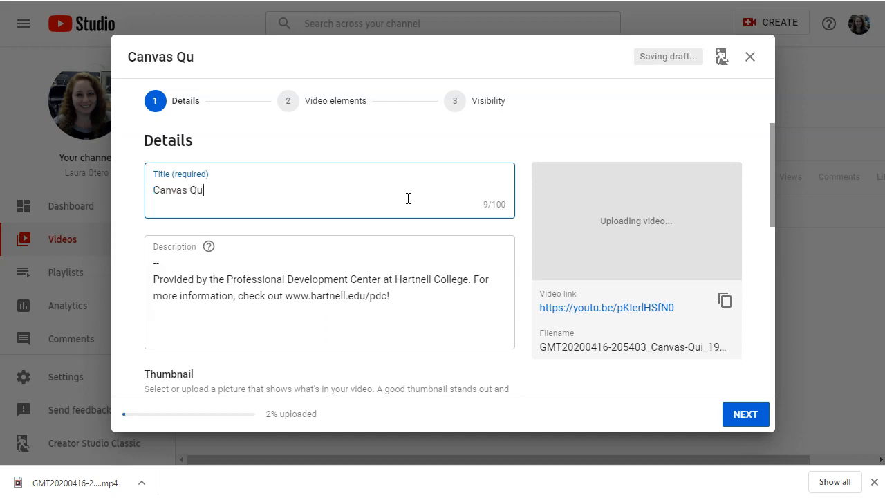
text(izzes PDC)
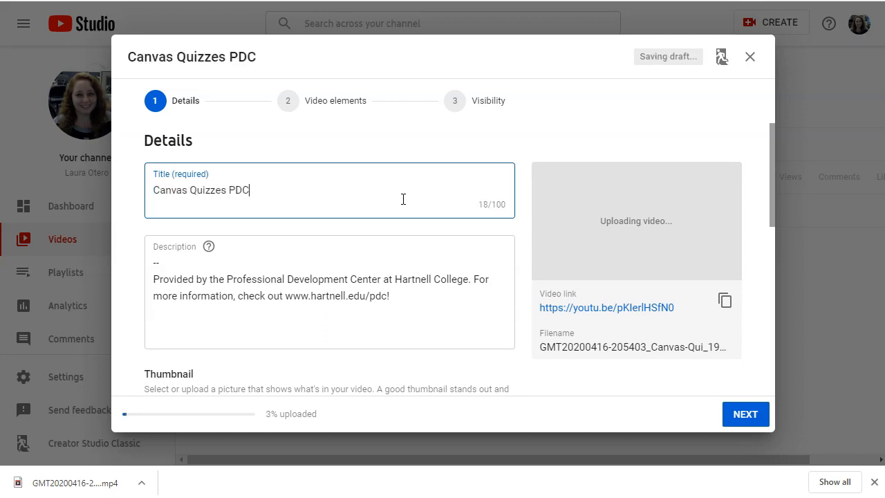
text( Training Workshop)
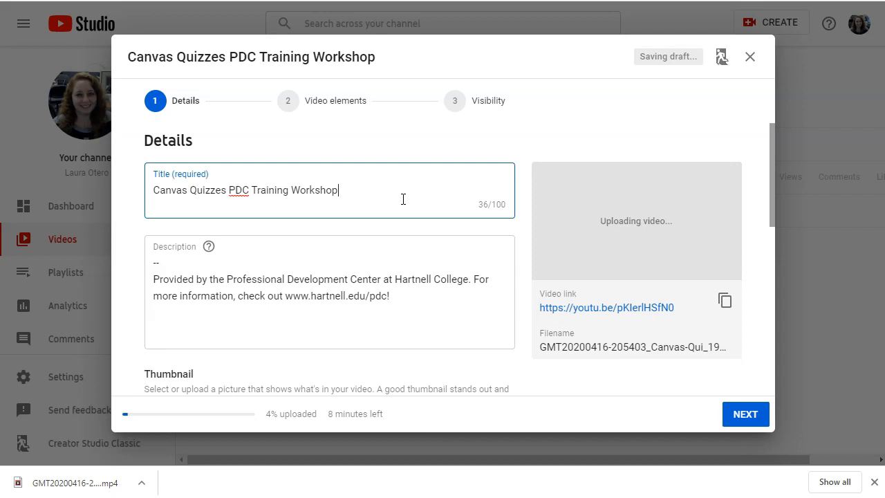
Examine the default text in the video's description
click(154, 259)
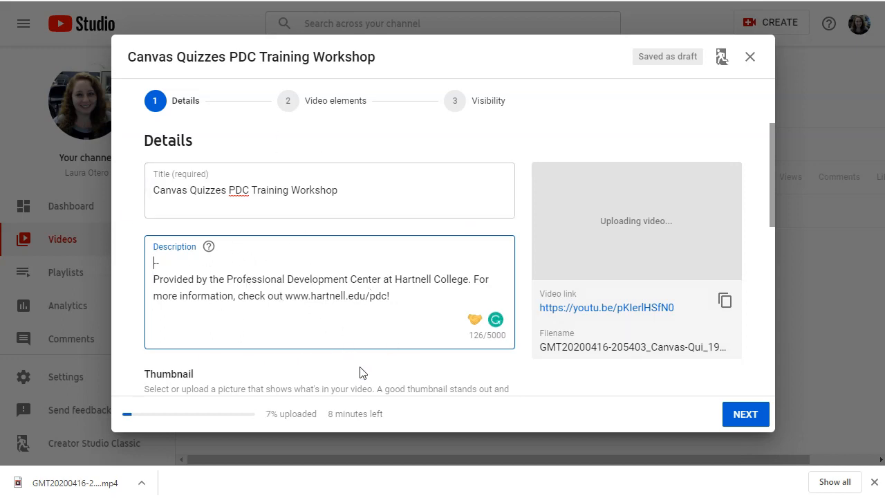
drag(389, 296, 148, 287)
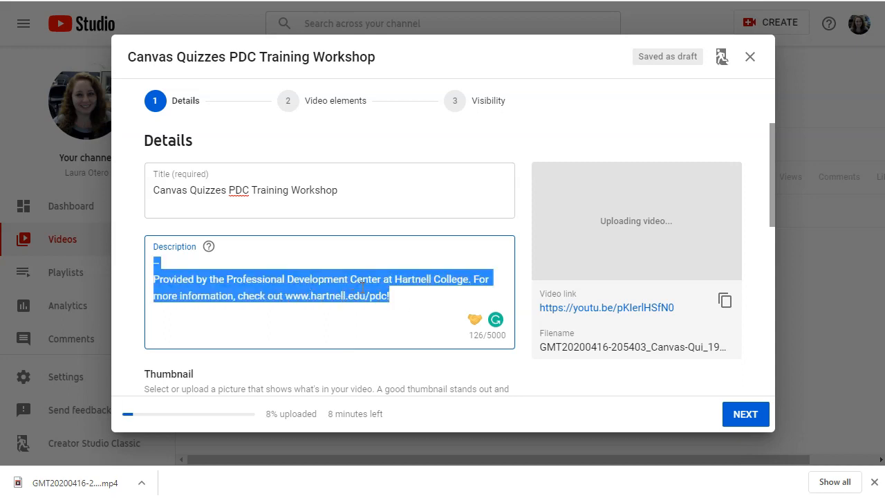
click(426, 298)
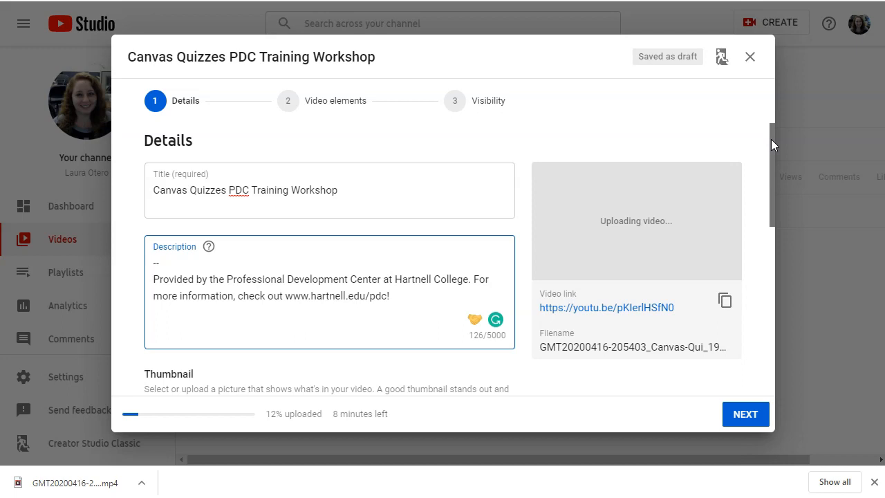
Set the video's audience to "No, it's not made for kids" and its visibility to Unlisted
drag(770, 139, 798, 238)
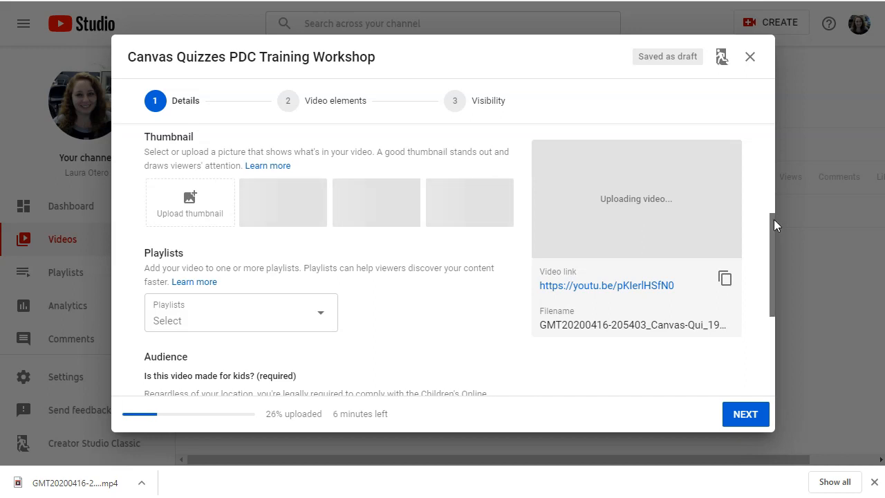
drag(773, 219, 779, 304)
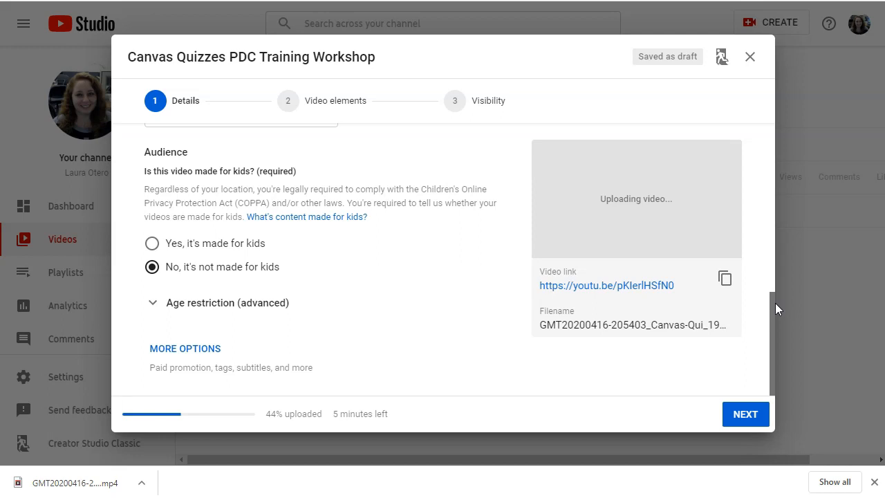
drag(775, 302, 782, 109)
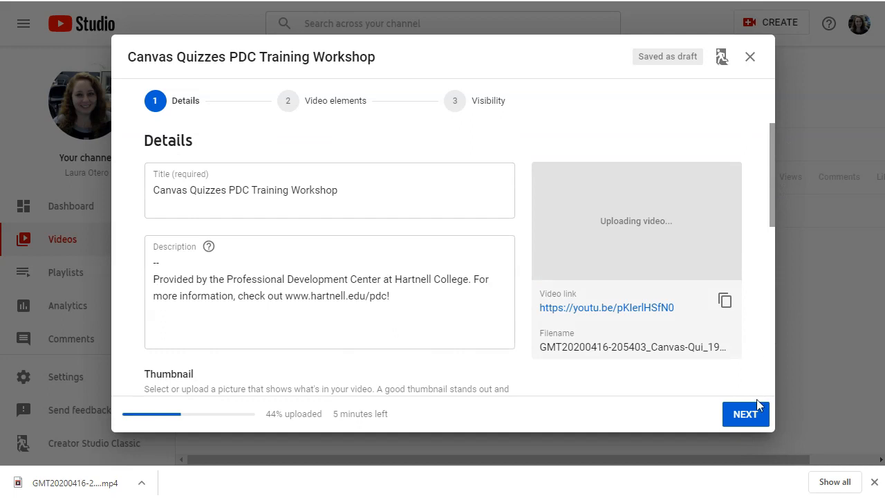
click(746, 418)
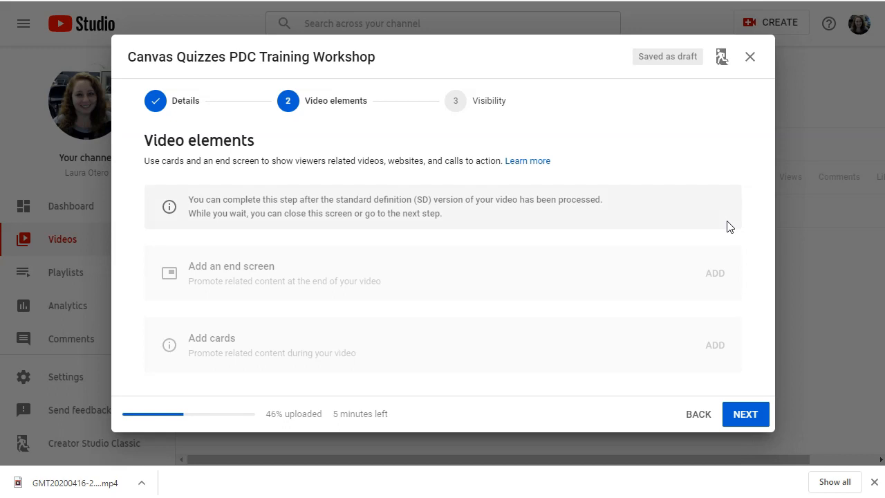
click(751, 411)
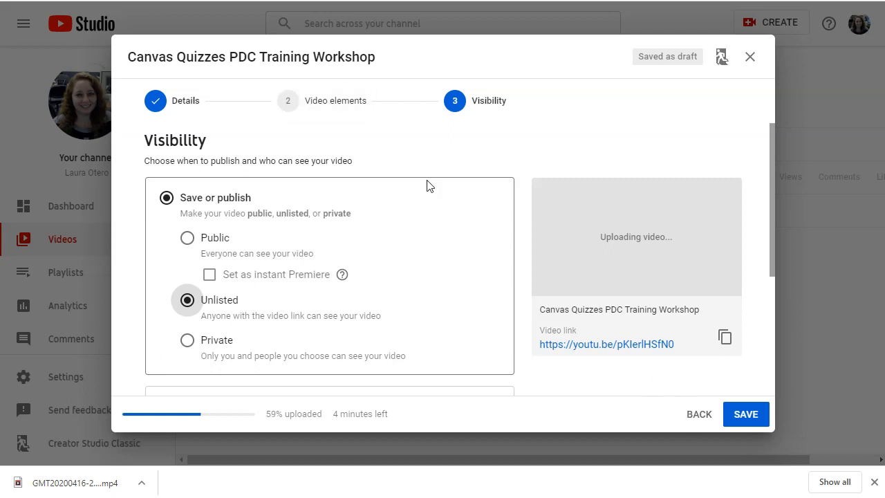
In the details, add the description "This video is a recording of a PDC remote training workshop on working with Canvas Quizzes." and choose the middle thumbnail
click(697, 421)
click(689, 417)
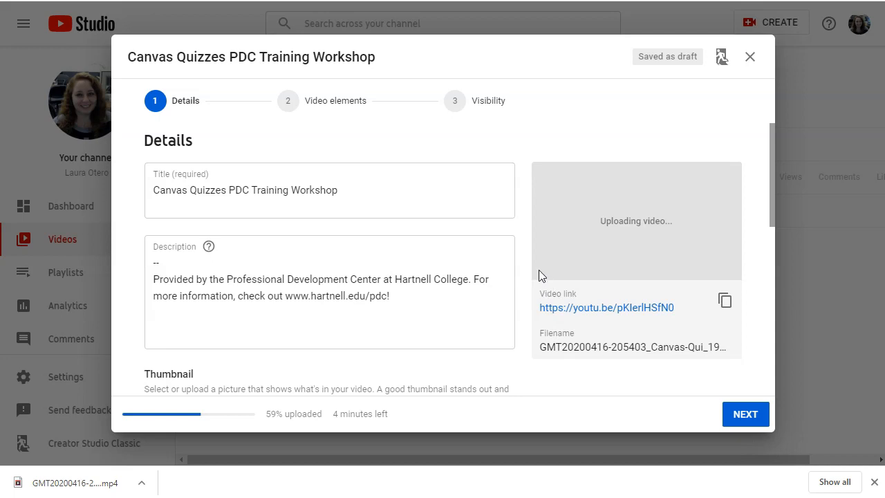
scroll(512, 271, down, 5)
drag(771, 262, 765, 159)
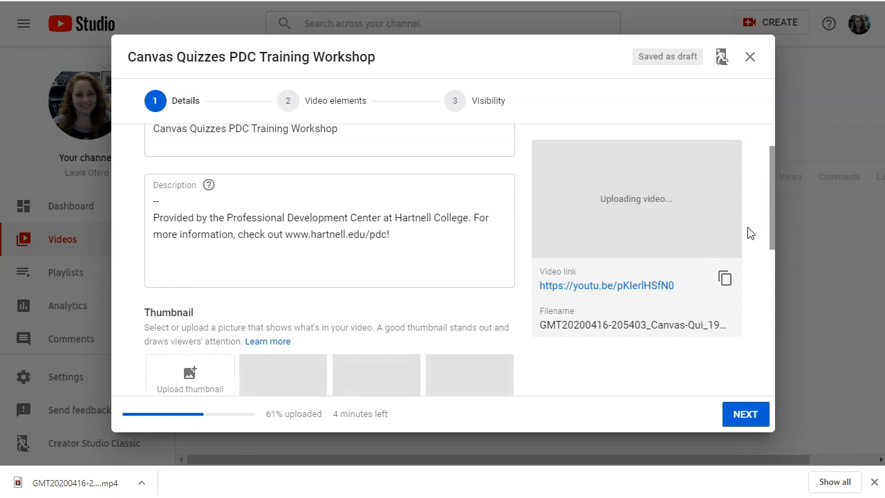
scroll(760, 228, down, 1)
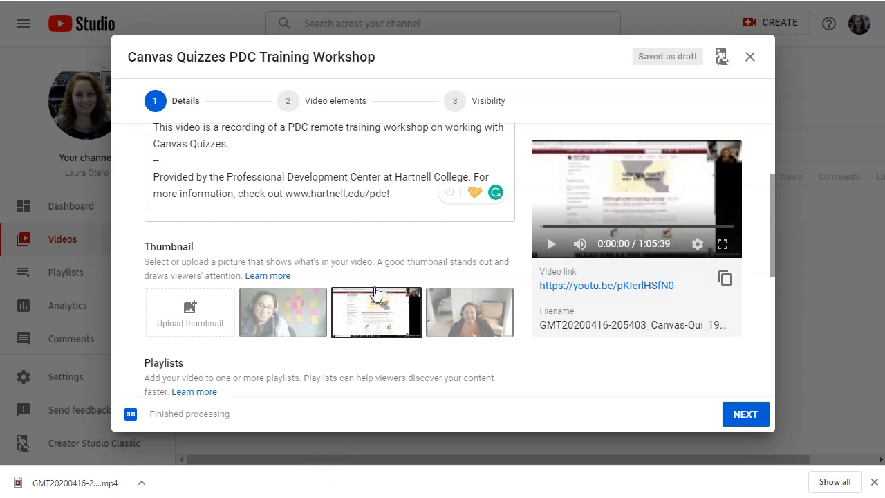
Add an end screen with the first "1 video, 1 subscribe" template and save it
click(746, 413)
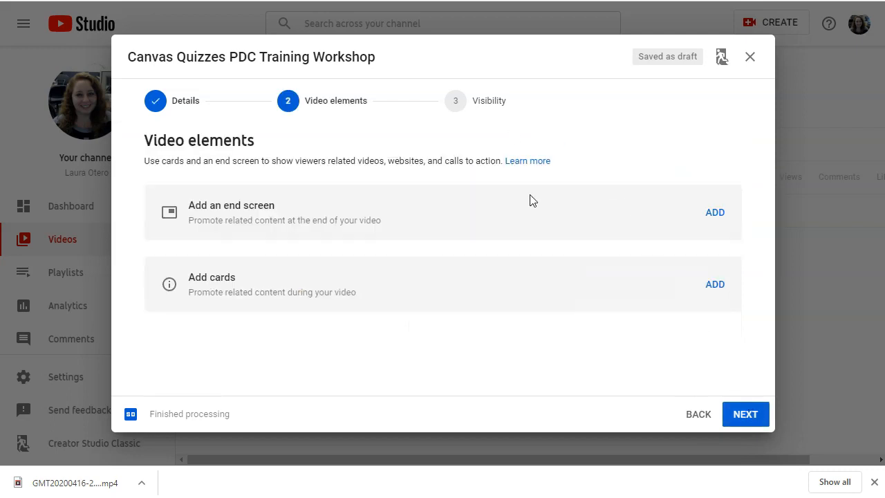
click(714, 213)
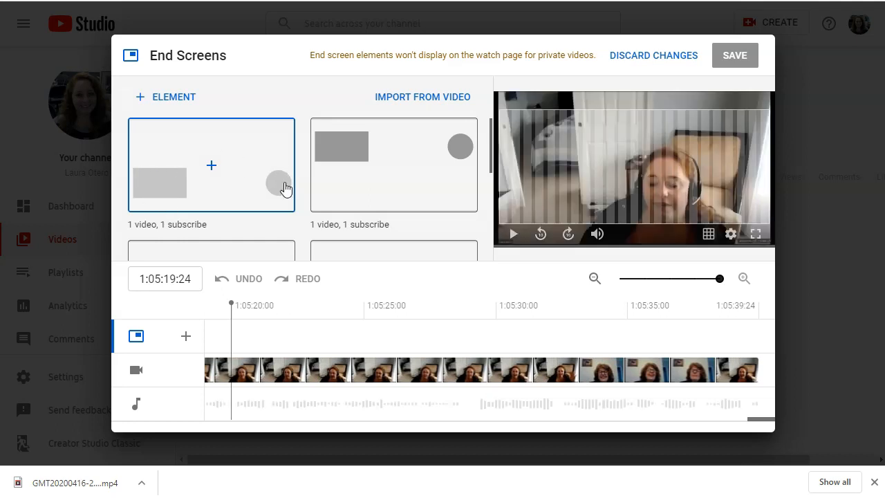
click(230, 152)
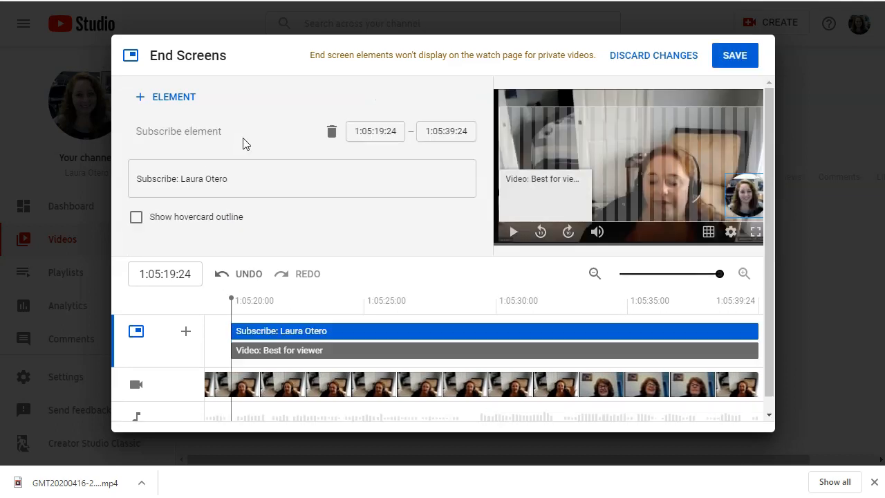
click(729, 60)
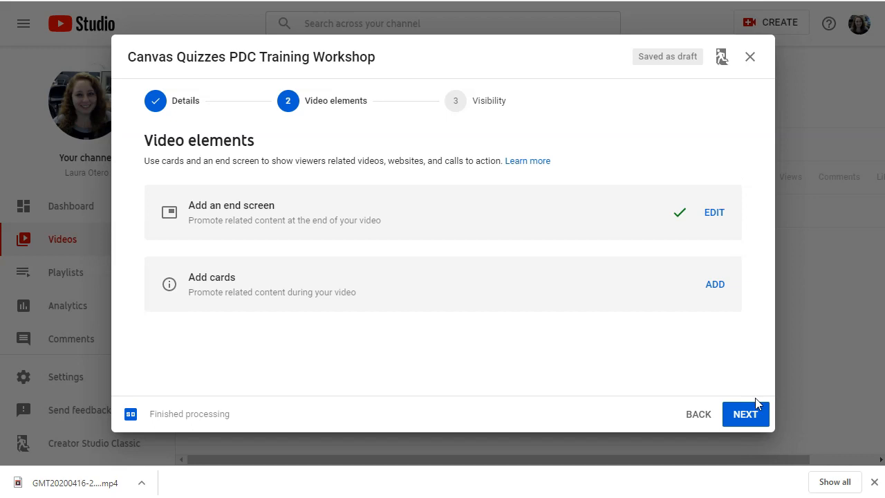
Publish the video as Unlisted and copy its video link to the clipboard
click(759, 415)
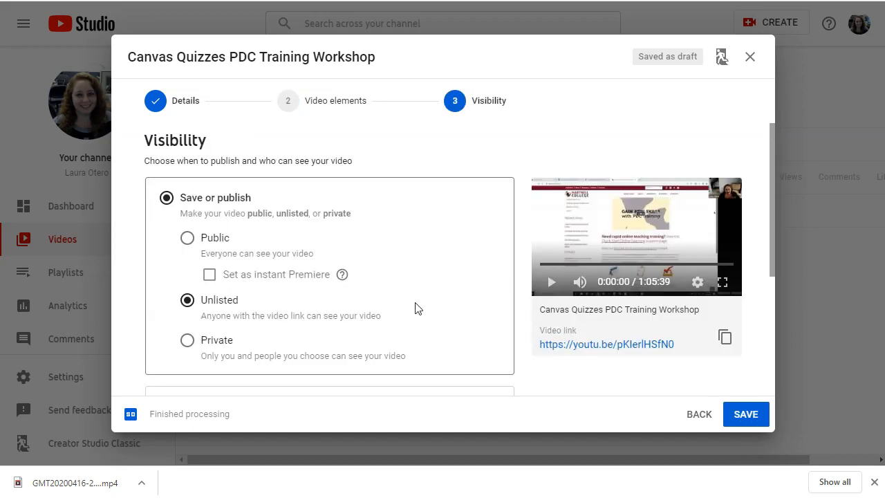
click(743, 415)
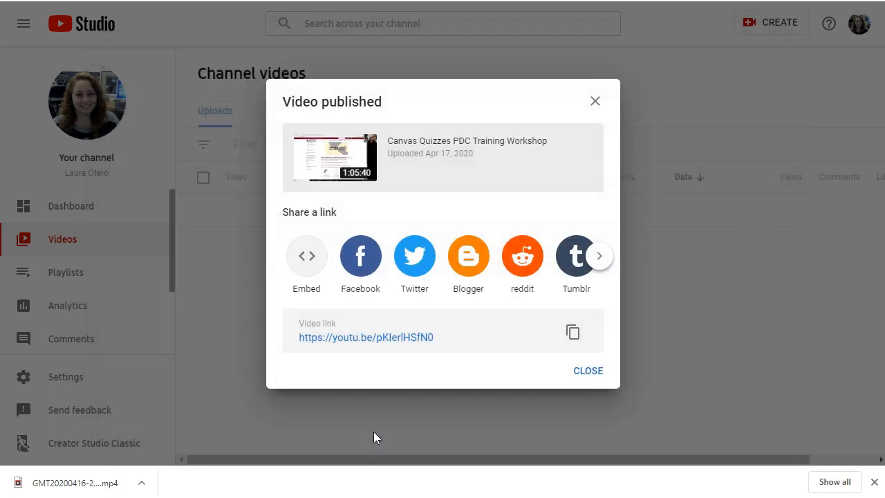
click(573, 337)
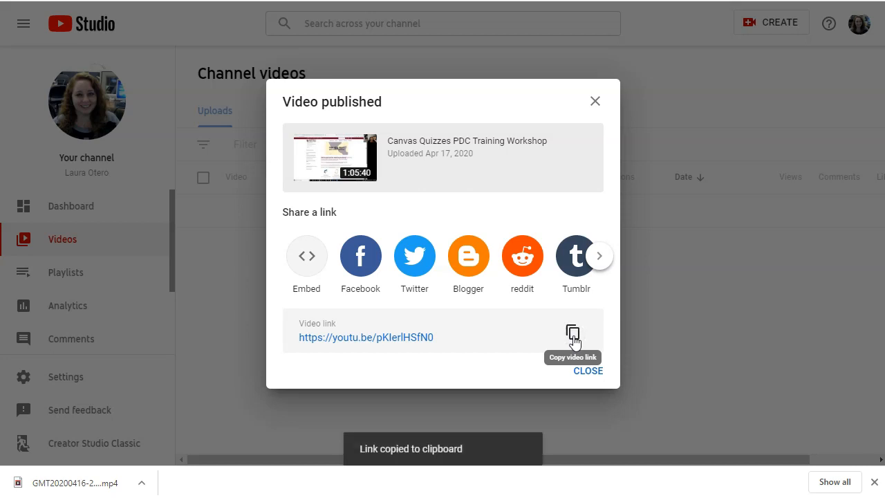
click(585, 377)
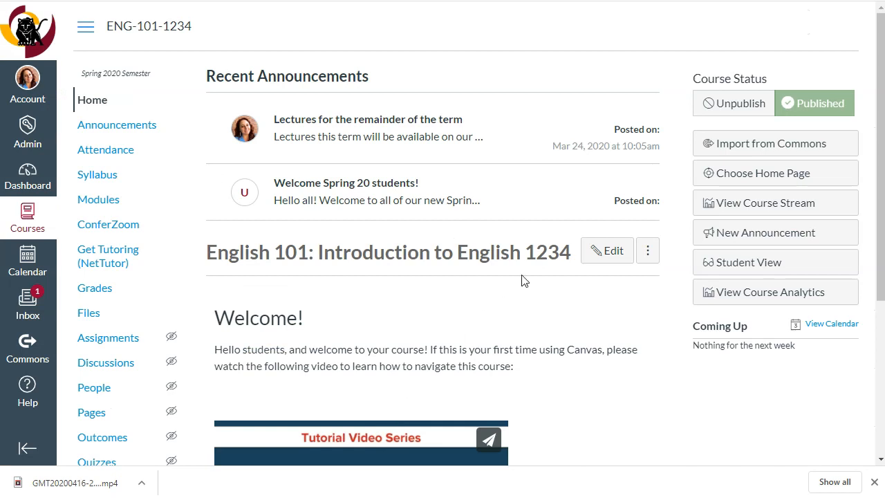
In the ENG-101-1234 Canvas course, open the Week 1 Lesson Copy page from the Week 1 Copy module
mouse_move(880, 22)
mouse_down()
mouse_move(880, 33)
mouse_move(881, 25)
mouse_up()
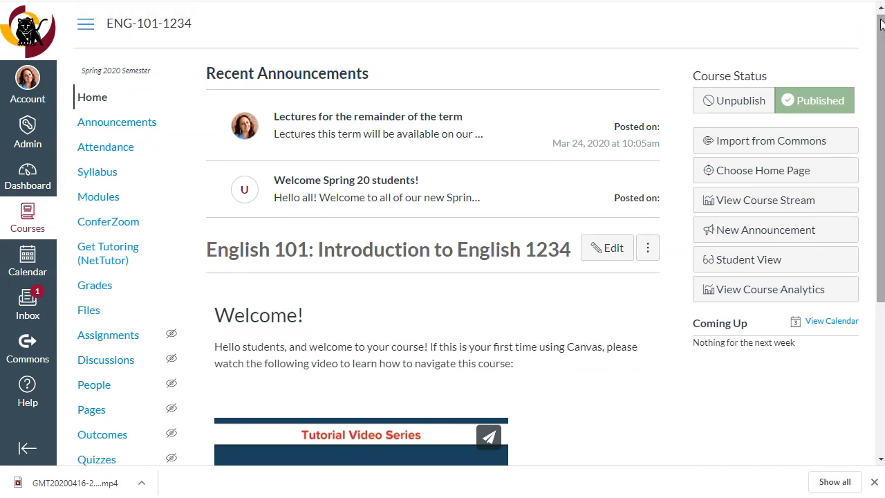
click(100, 198)
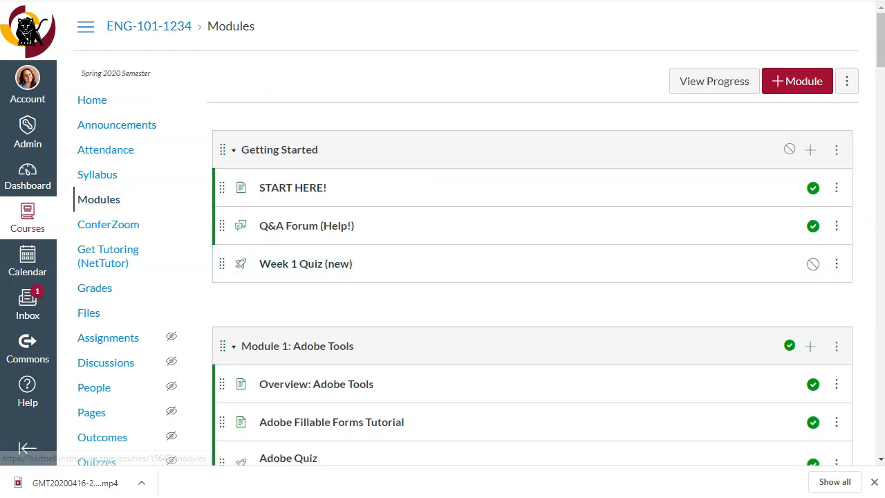
drag(881, 62, 866, 454)
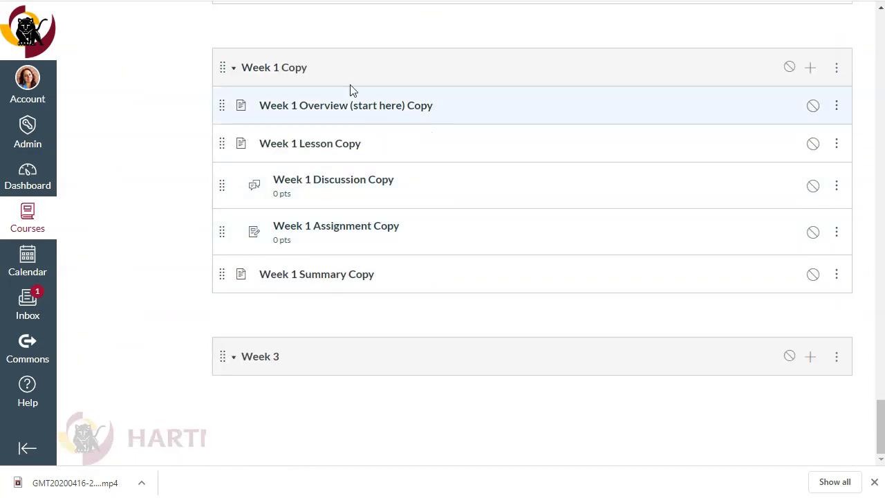
click(320, 143)
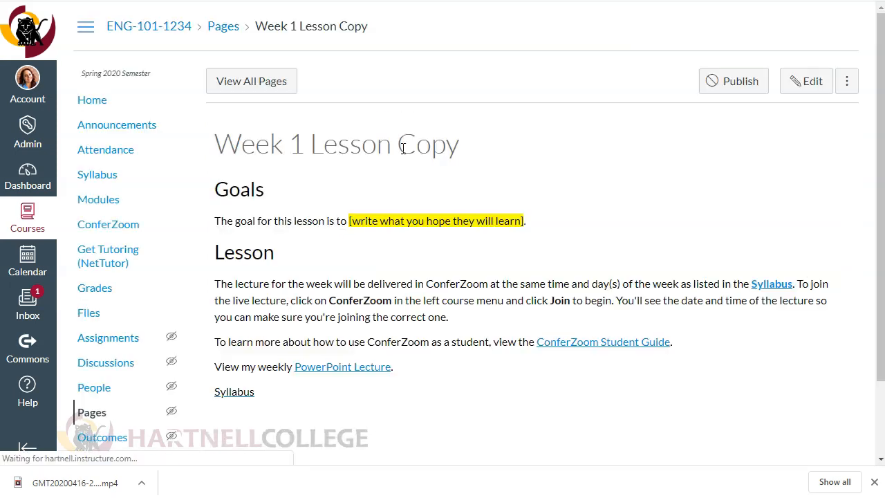
Replace the page's Lesson text with "This week's lecture has been previously recorded. You can view the lecture by clicking on the video play icon below:"
click(809, 81)
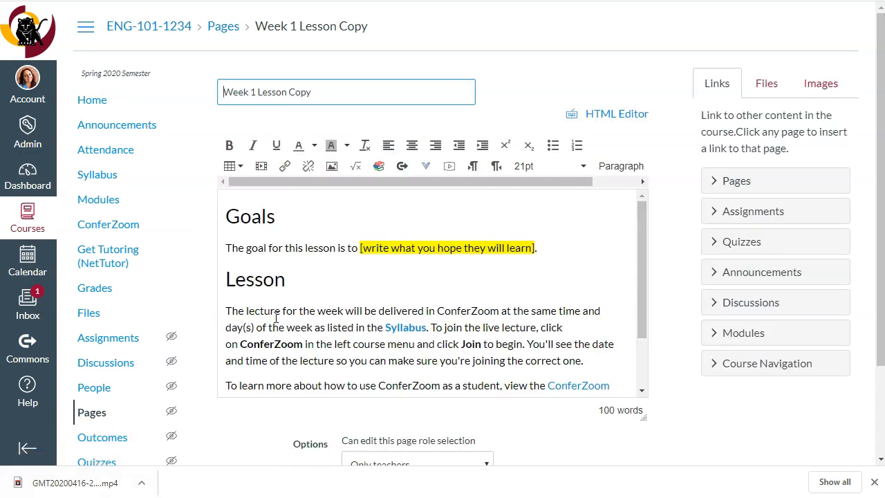
drag(227, 310, 366, 401)
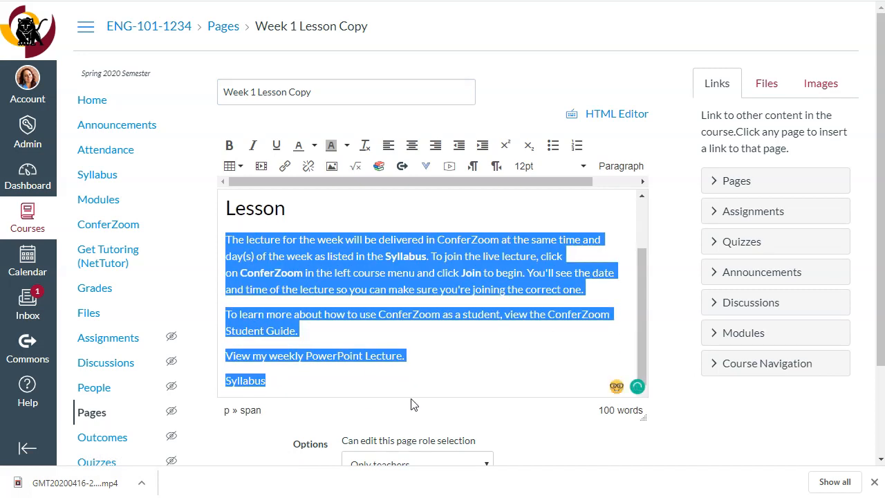
key(ctrl+v)
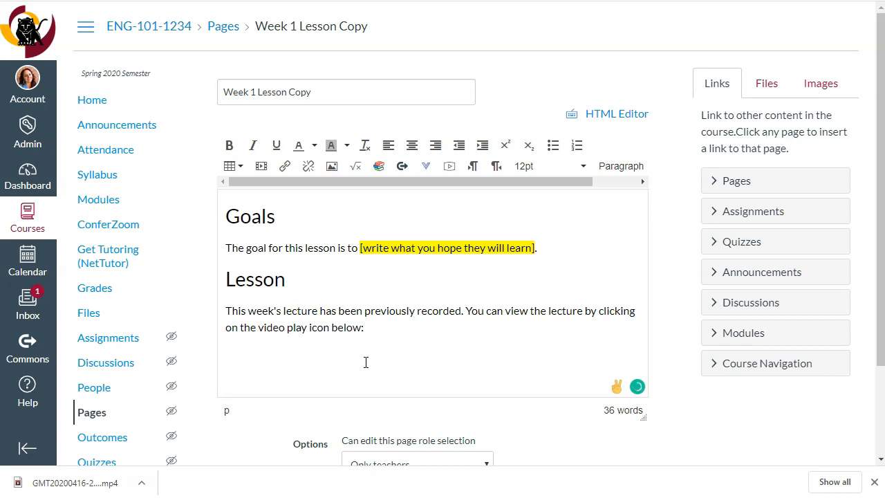
Paste the copied YouTube link on its own line below the lecture text so it embeds as a video, and save the page
right_click(246, 358)
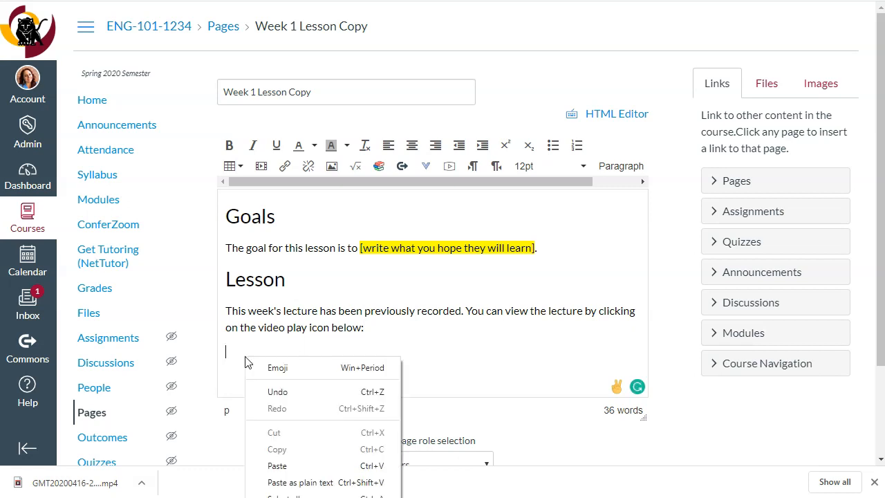
click(299, 472)
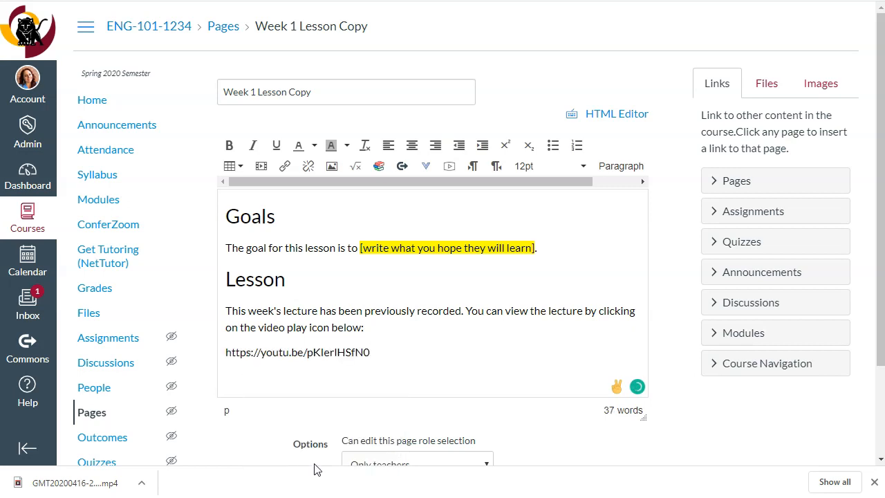
key(Return)
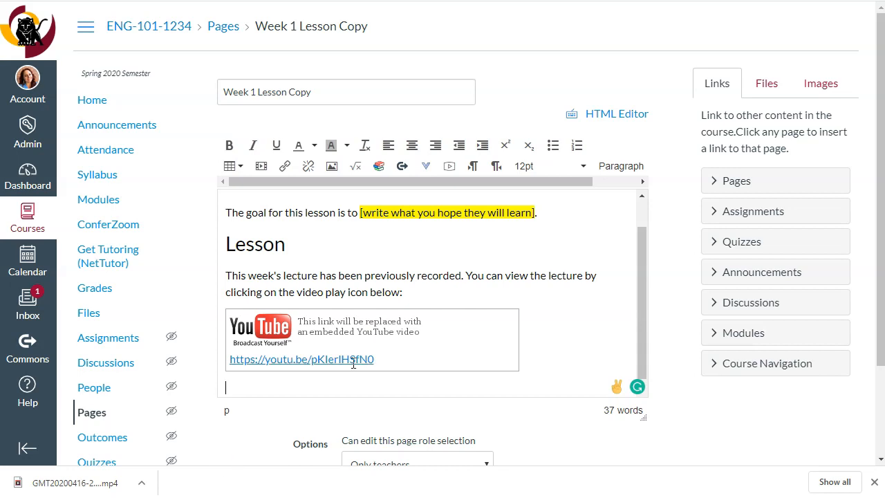
scroll(682, 355, down, 2)
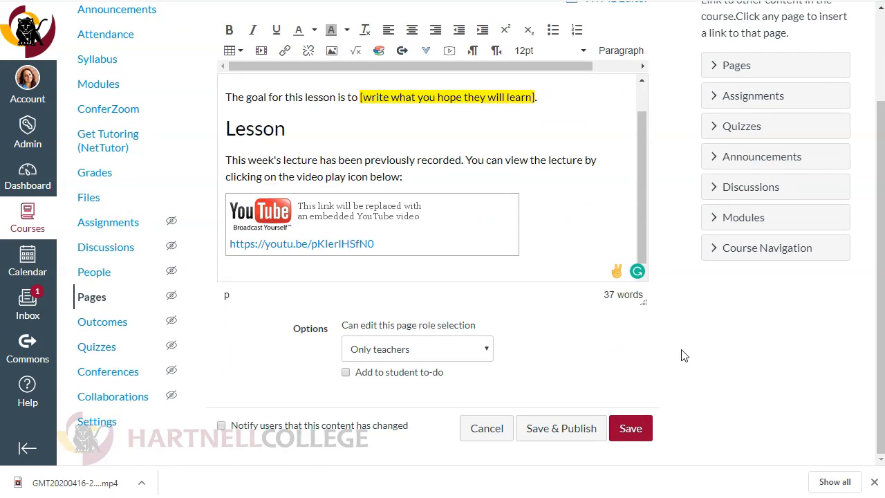
click(629, 429)
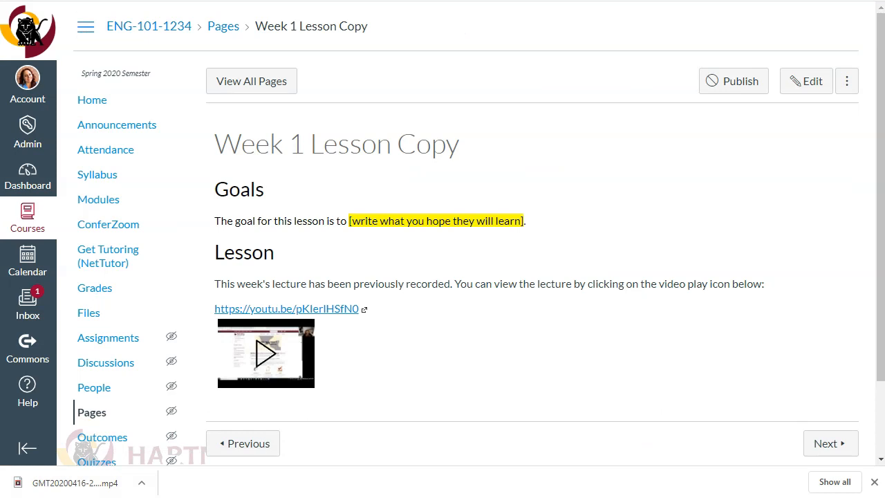
Test the embedded lecture video on the saved page by starting playback and pausing it
click(268, 359)
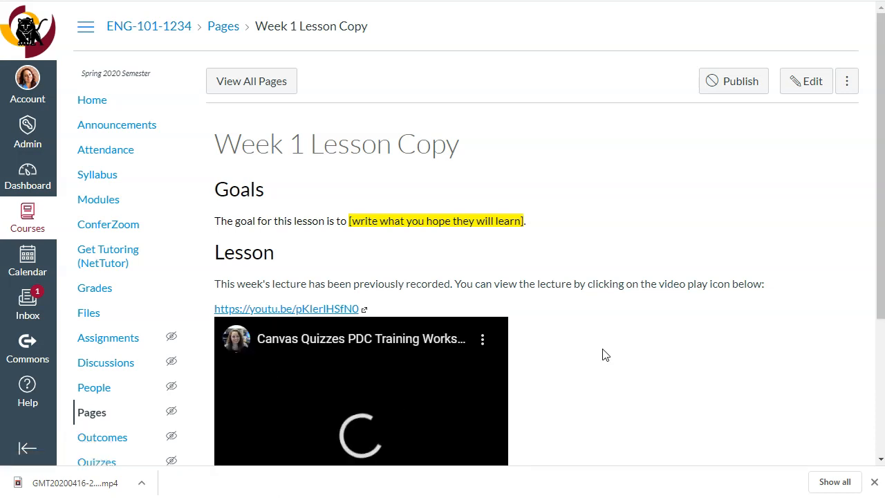
scroll(602, 356, down, 3)
click(239, 337)
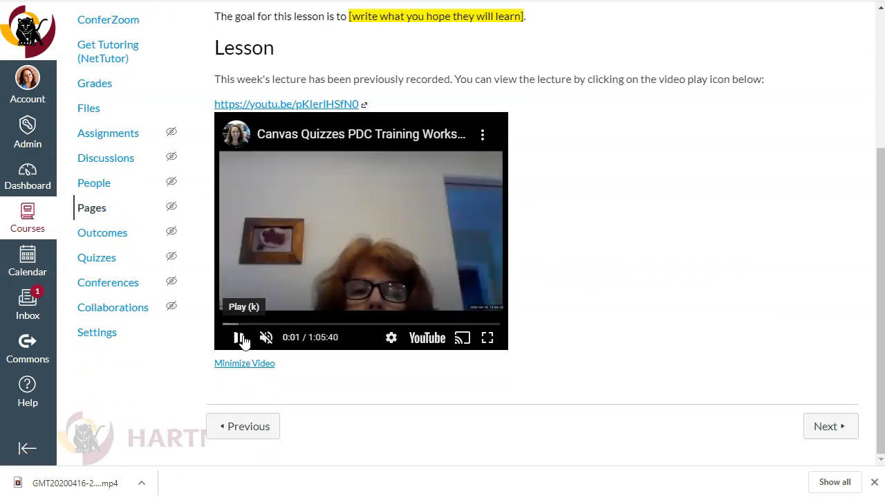